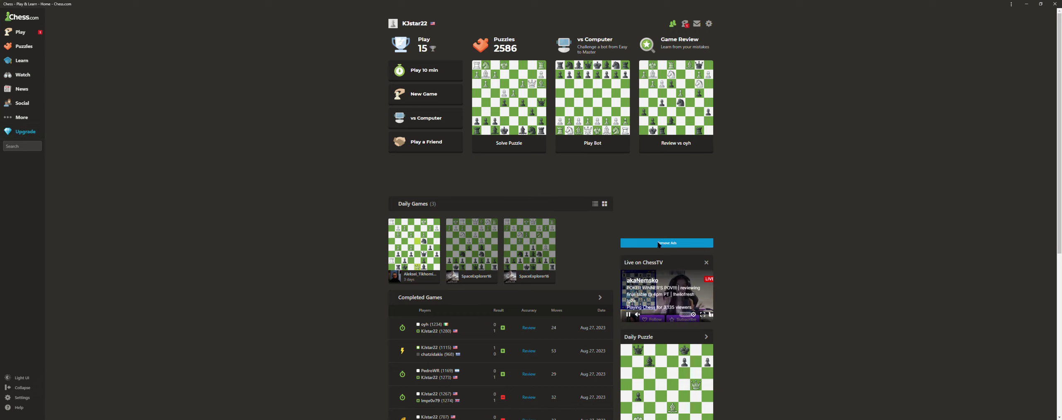
# - Open the first daily game and submit the black queen move from e6 to e8
pyautogui.click(422, 254)
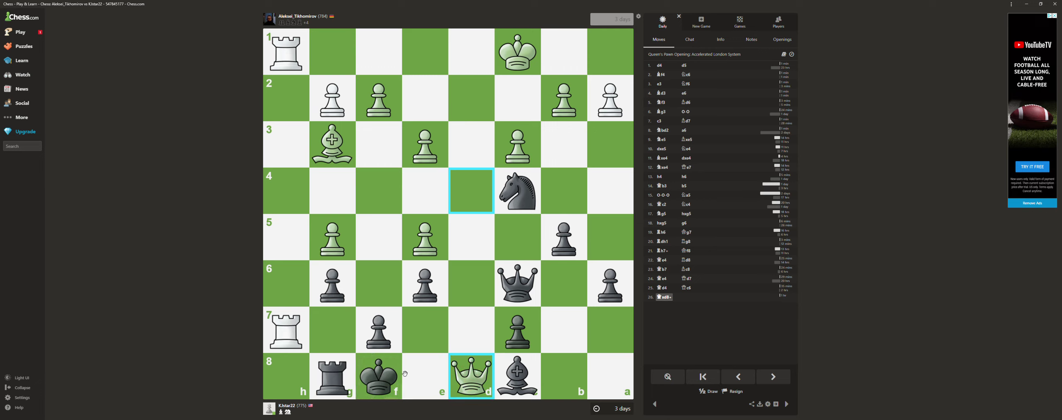
pyautogui.moveTo(393, 376)
pyautogui.mouseDown()
pyautogui.moveTo(420, 308)
pyautogui.moveTo(379, 373)
pyautogui.mouseUp()
pyautogui.moveTo(518, 285); pyautogui.dragTo(415, 380)
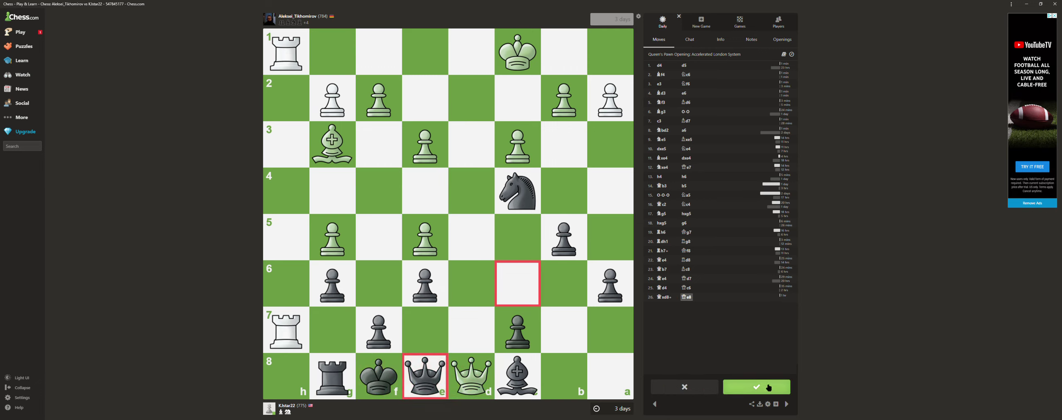
pyautogui.click(755, 388)
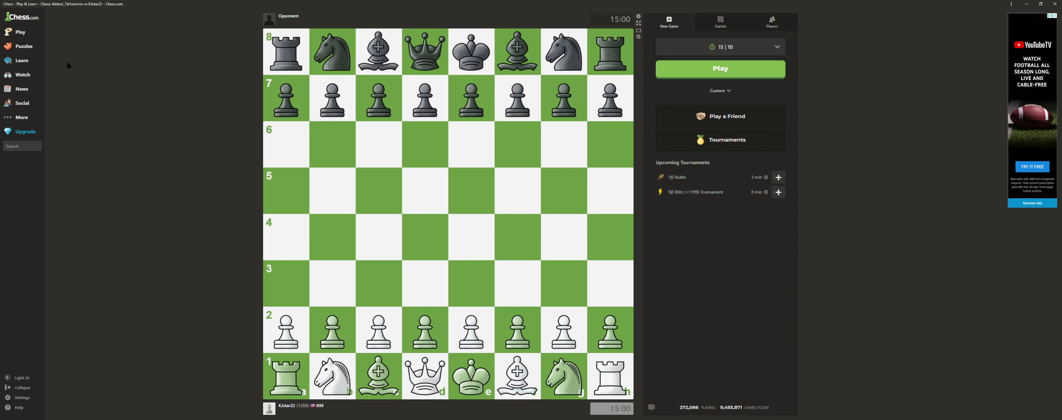
# - Go to the Analysis board through the Play and Learn sidebar menus
pyautogui.moveTo(8, 33)
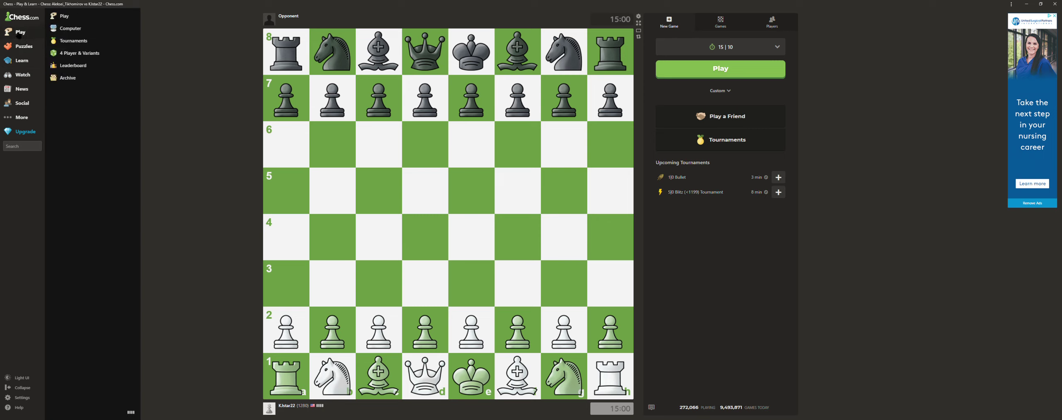
pyautogui.moveTo(20, 60)
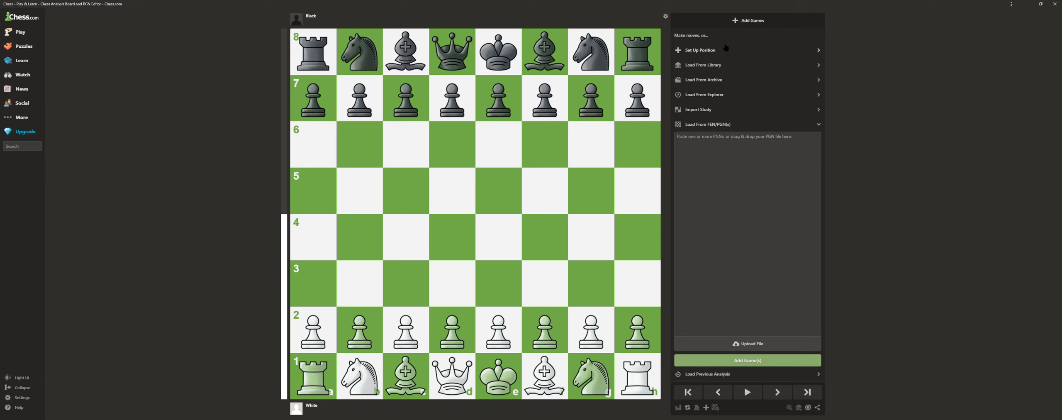
# - In position setup, clear the board and place kings e2/d7, white rook f3, black queen e6
pyautogui.click(726, 48)
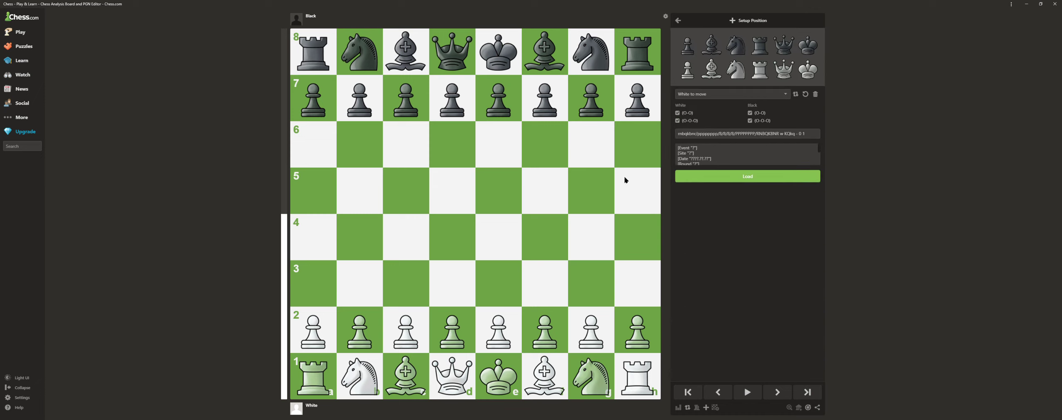
pyautogui.click(815, 94)
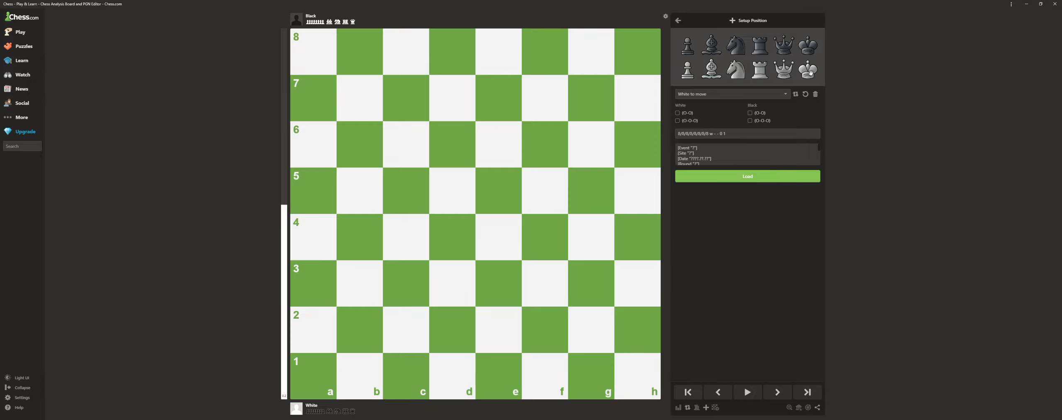
pyautogui.moveTo(810, 73); pyautogui.dragTo(506, 326)
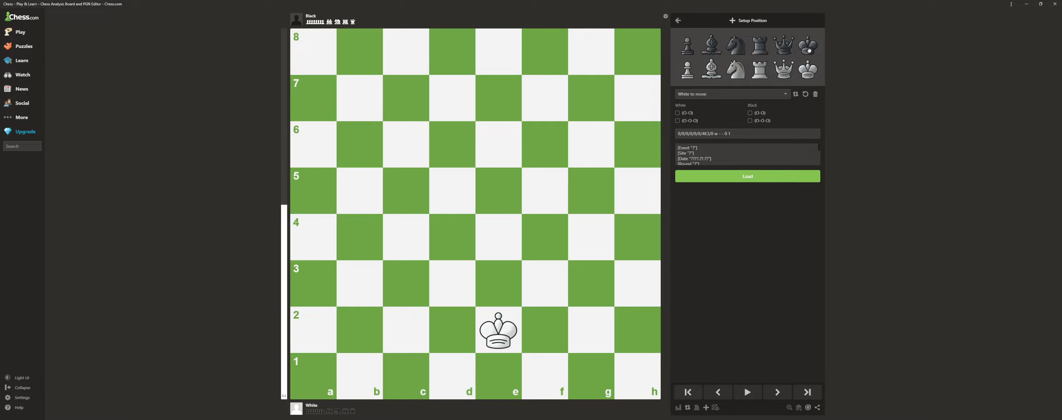
pyautogui.moveTo(810, 50); pyautogui.dragTo(475, 97)
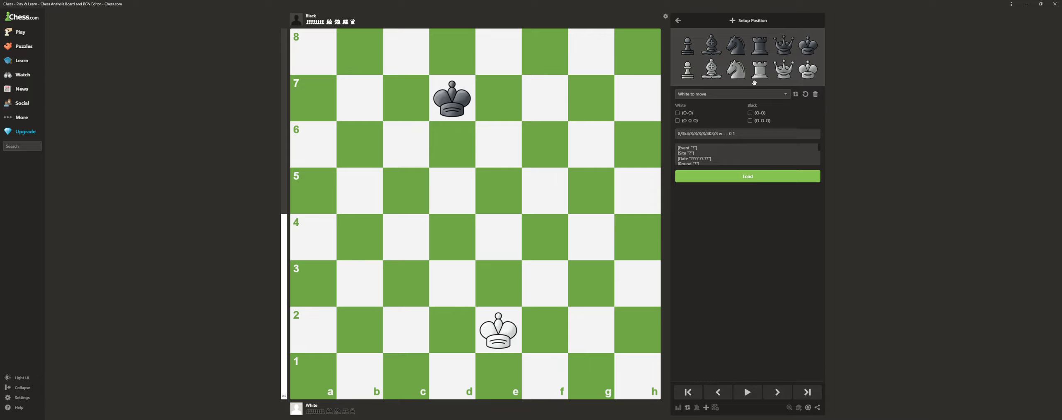
pyautogui.moveTo(758, 69); pyautogui.dragTo(544, 285)
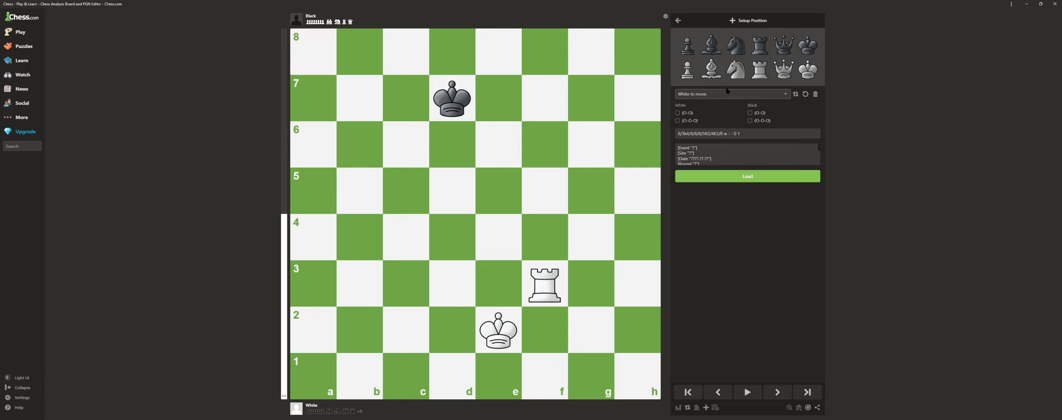
pyautogui.moveTo(789, 47); pyautogui.dragTo(498, 145)
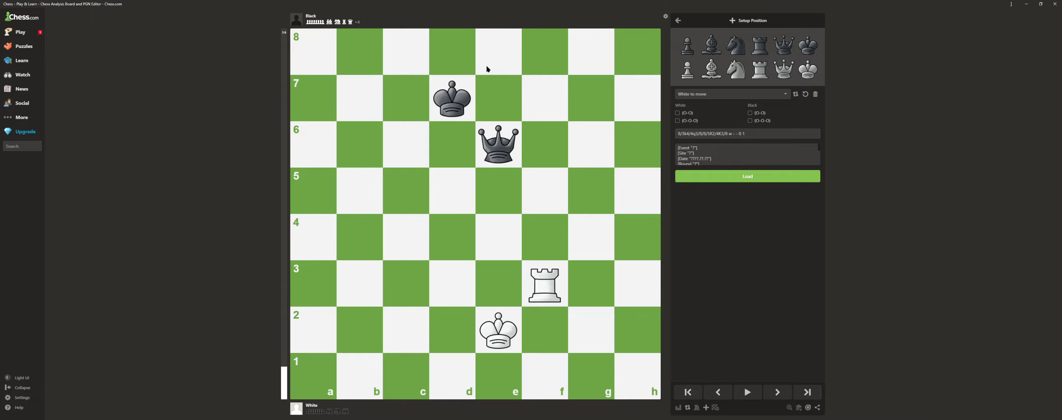
# - Mark e6 and f3 red, clear the marks, and reset to the starting position
pyautogui.rightClick(506, 165)
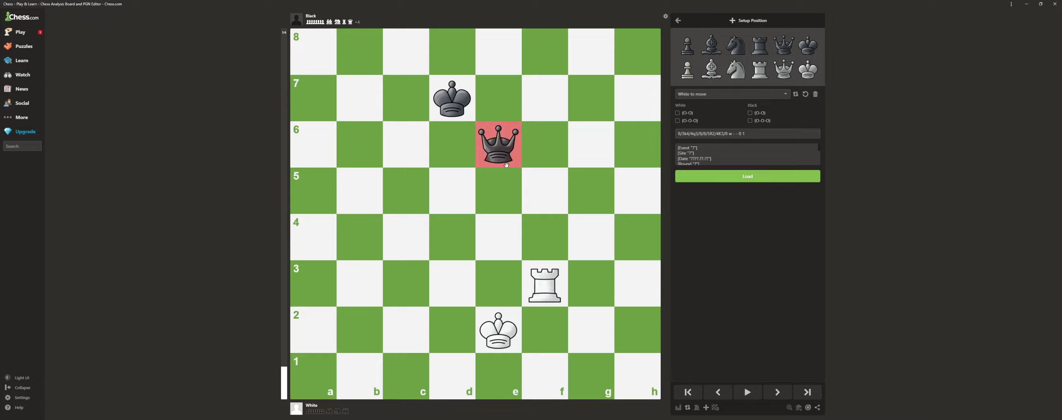
pyautogui.rightClick(543, 284)
pyautogui.click(535, 254)
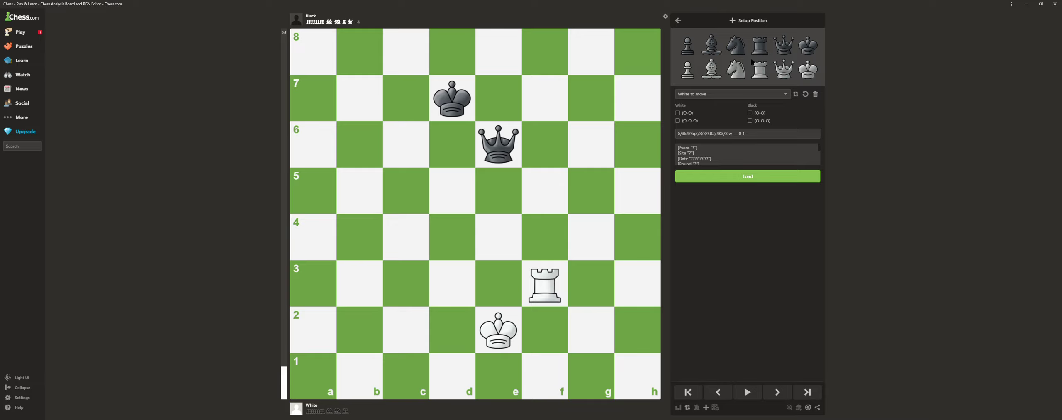
pyautogui.click(805, 94)
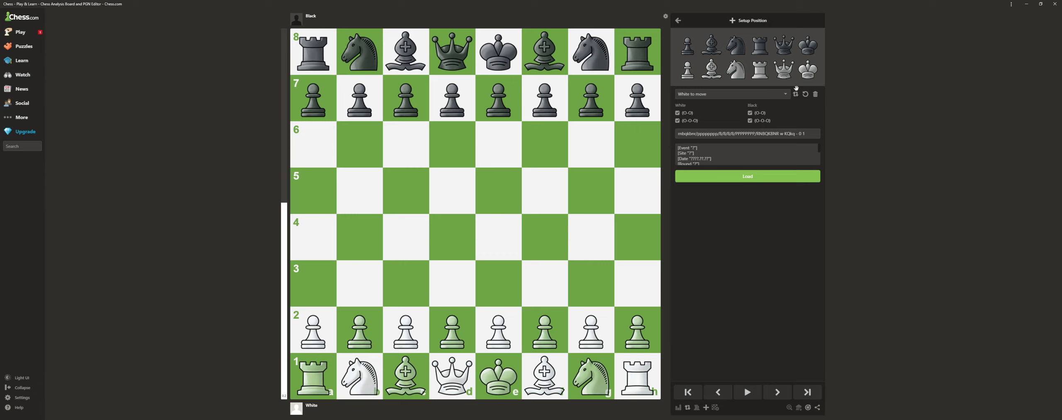
# - Clear the board and place kings on e1 and e8, white pawn e2, black pawn e7
pyautogui.click(815, 94)
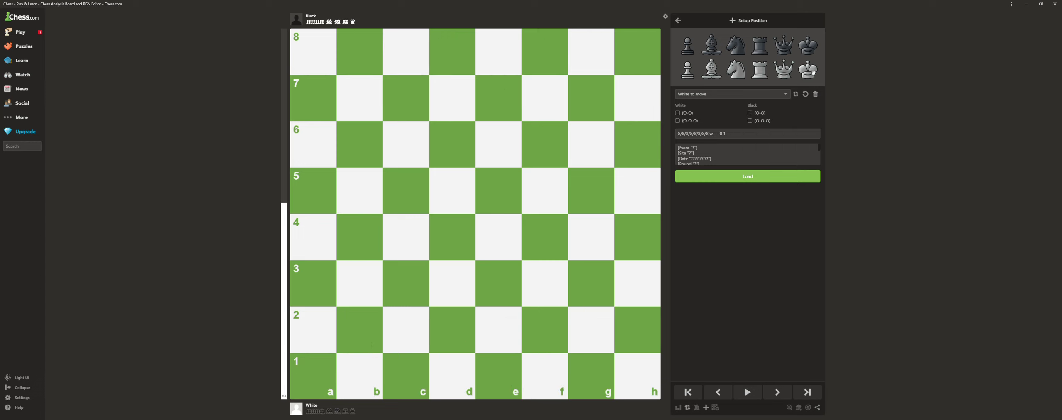
pyautogui.moveTo(808, 69)
pyautogui.mouseDown()
pyautogui.moveTo(470, 329)
pyautogui.moveTo(498, 374)
pyautogui.mouseUp()
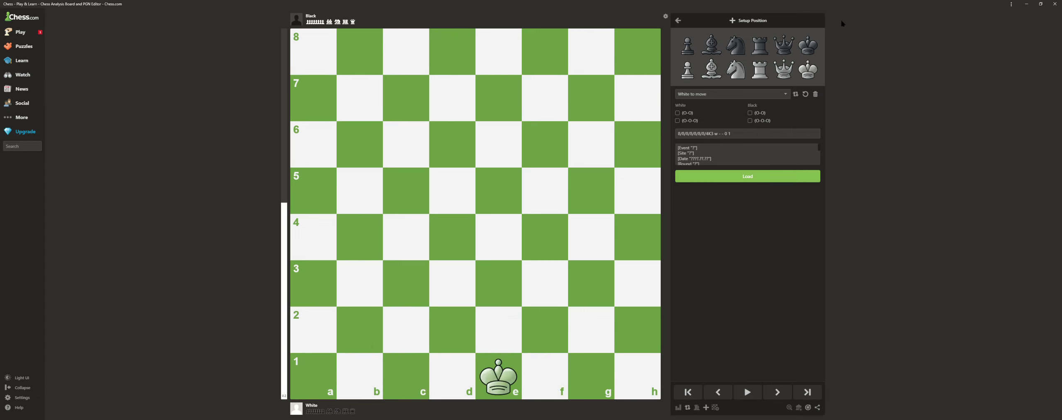
pyautogui.moveTo(808, 46); pyautogui.dragTo(500, 49)
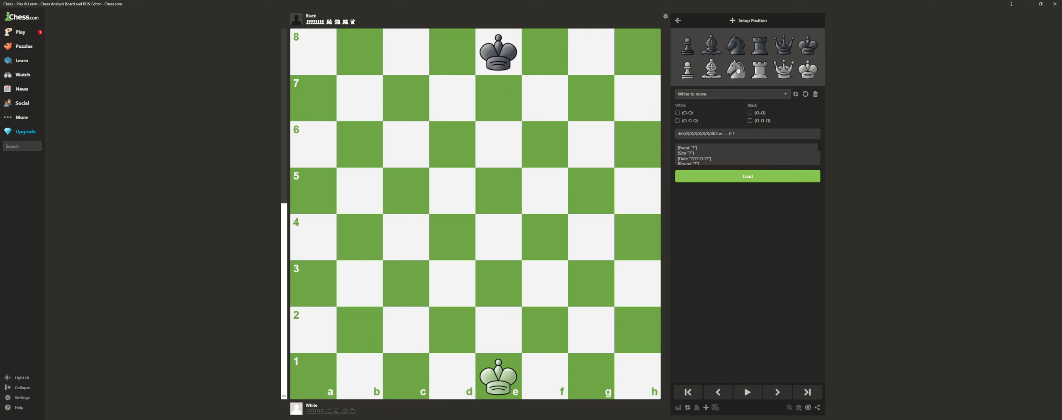
pyautogui.moveTo(687, 70); pyautogui.dragTo(514, 325)
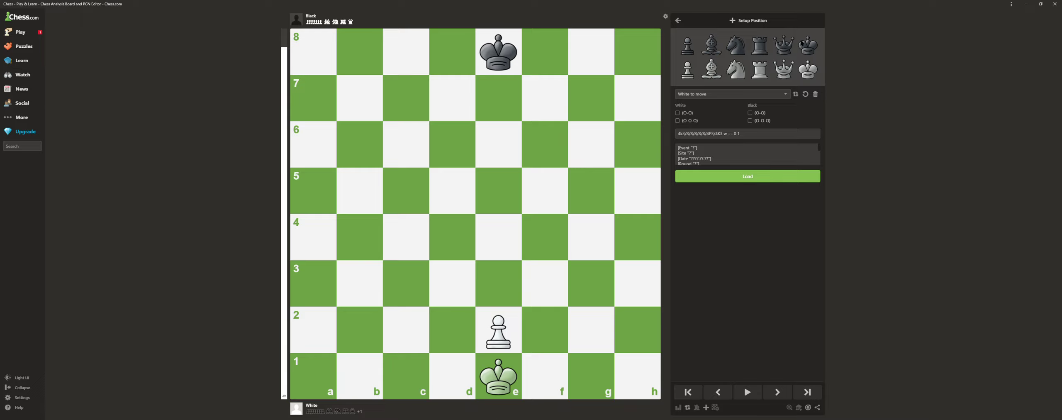
pyautogui.moveTo(697, 54); pyautogui.dragTo(505, 107)
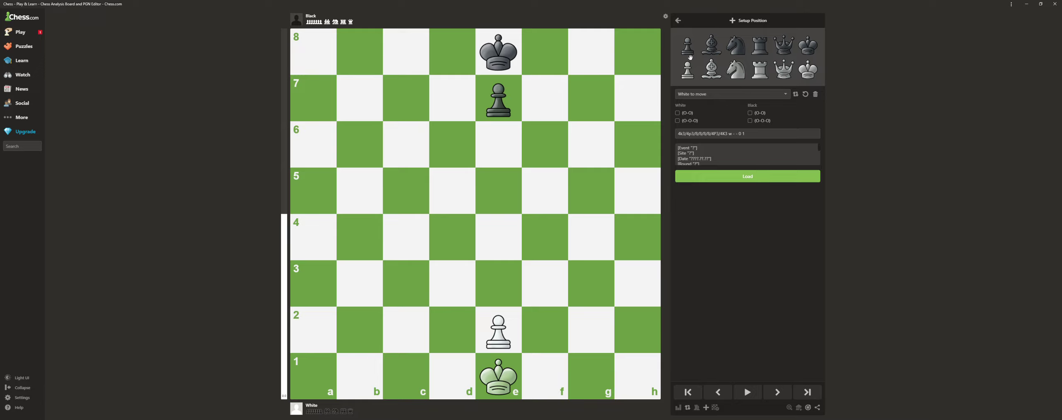
# - Add black pawn f7 and white pawns f2, g2, h6, then empty the board again
pyautogui.moveTo(690, 57); pyautogui.dragTo(544, 97)
pyautogui.moveTo(686, 50); pyautogui.dragTo(546, 96)
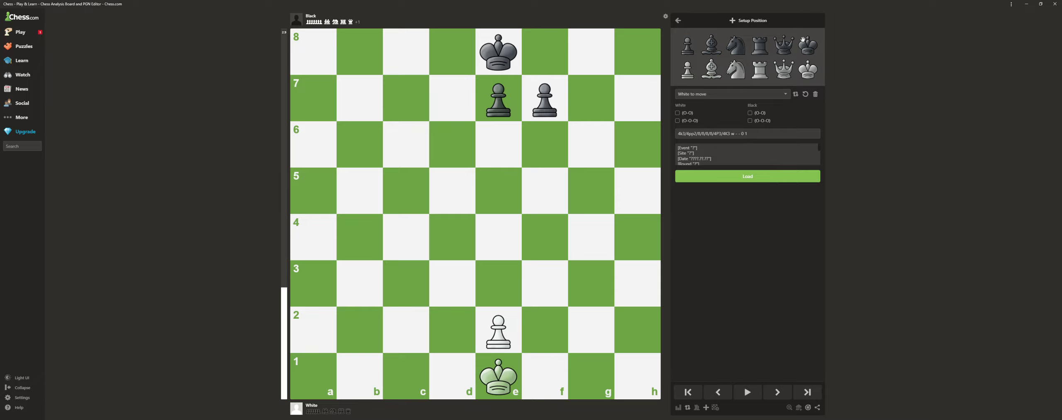
pyautogui.moveTo(687, 70); pyautogui.dragTo(542, 334)
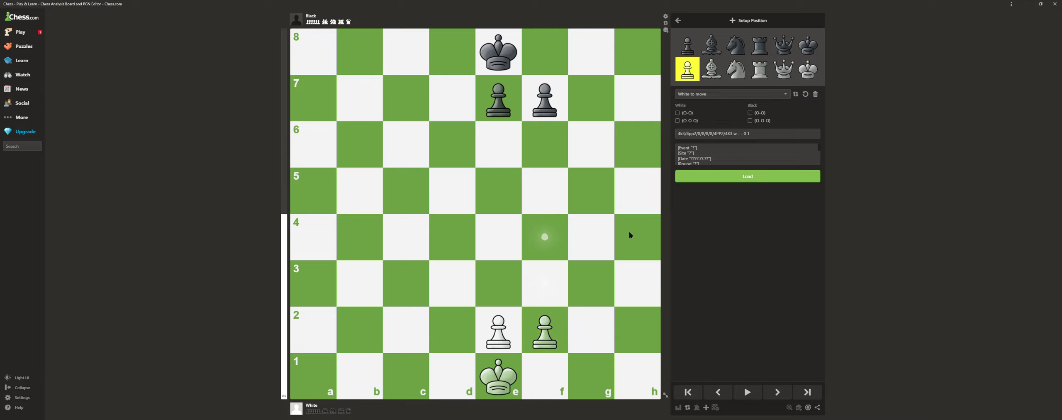
pyautogui.click(581, 330)
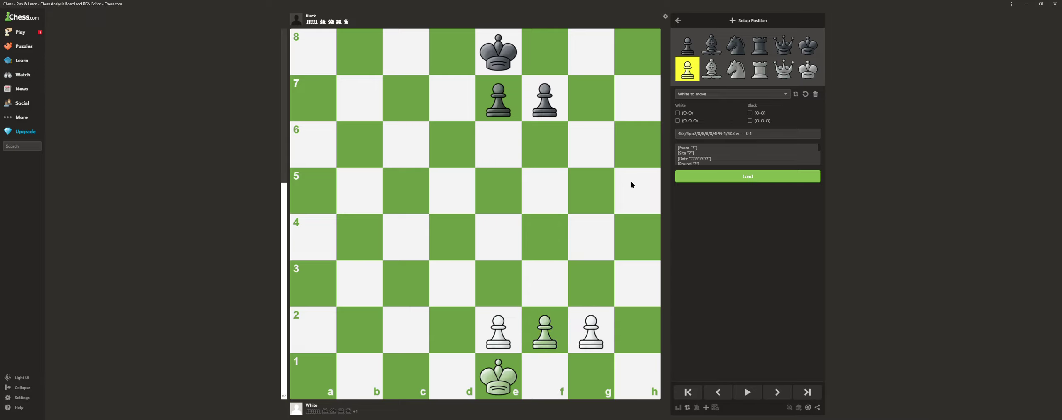
pyautogui.click(644, 152)
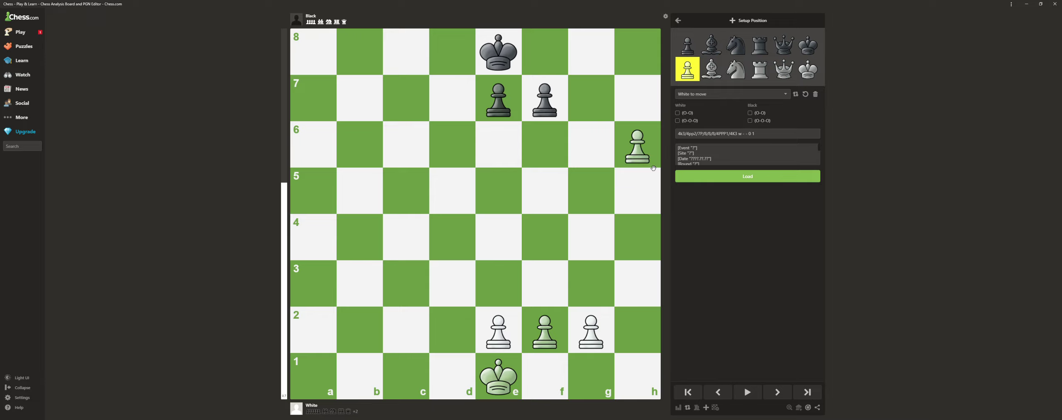
pyautogui.click(816, 94)
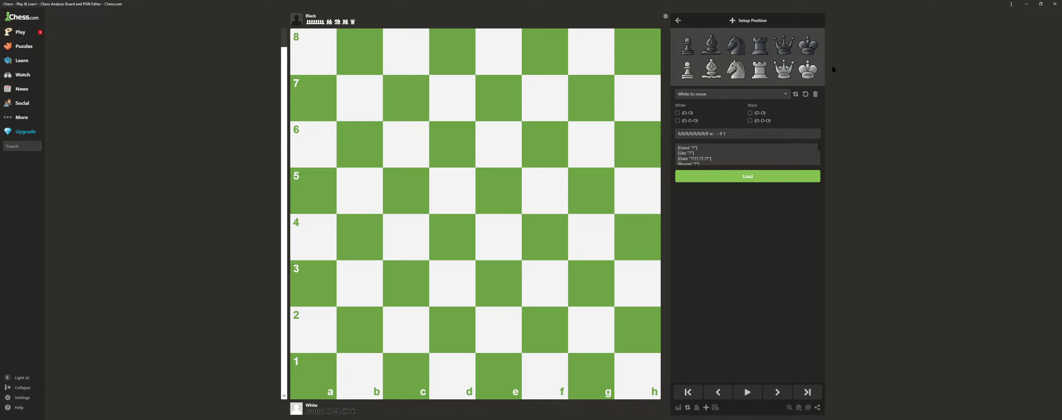
# - Place kings on e1 and e8, a white knight on g2 and a black knight on g7
pyautogui.moveTo(807, 71); pyautogui.dragTo(498, 376)
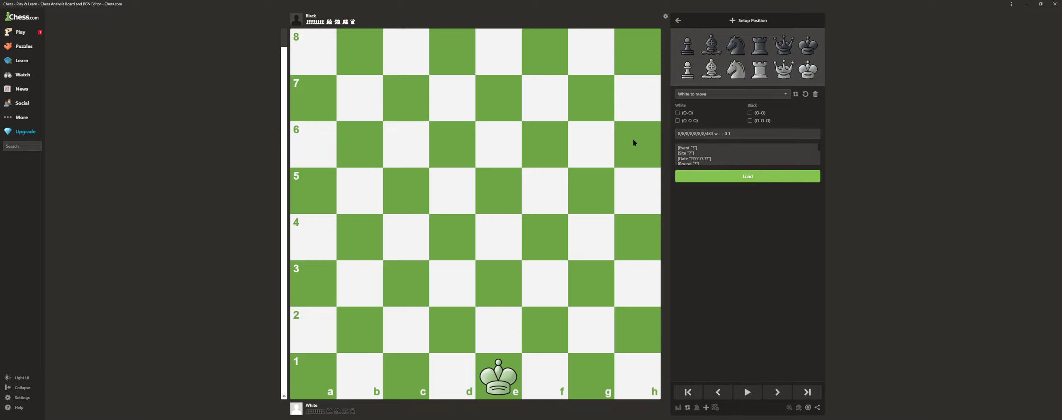
pyautogui.moveTo(807, 45); pyautogui.dragTo(500, 55)
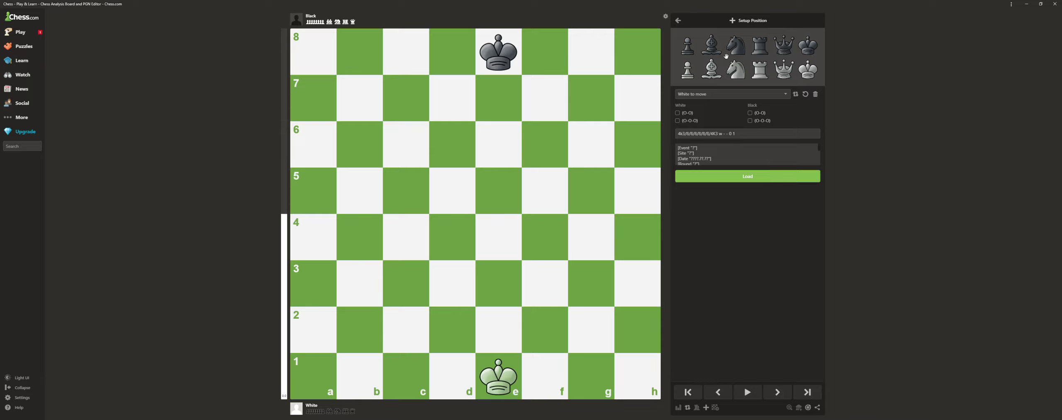
pyautogui.moveTo(741, 78); pyautogui.dragTo(601, 314)
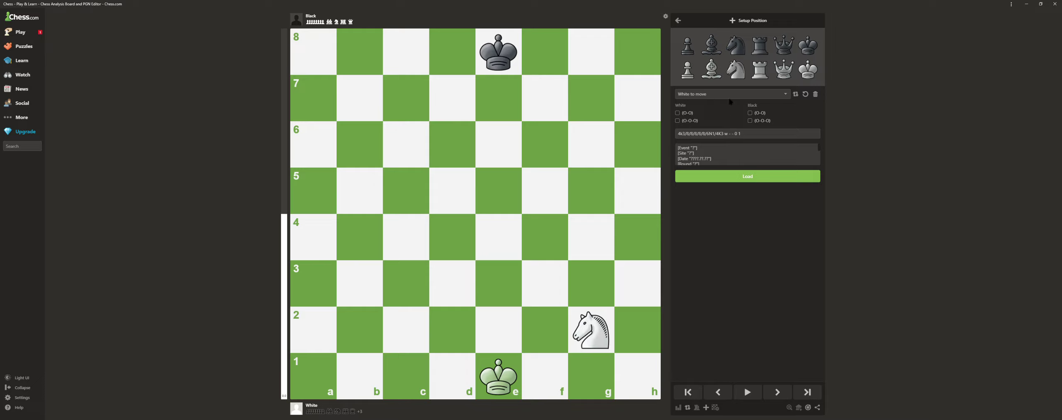
pyautogui.moveTo(737, 58); pyautogui.dragTo(591, 95)
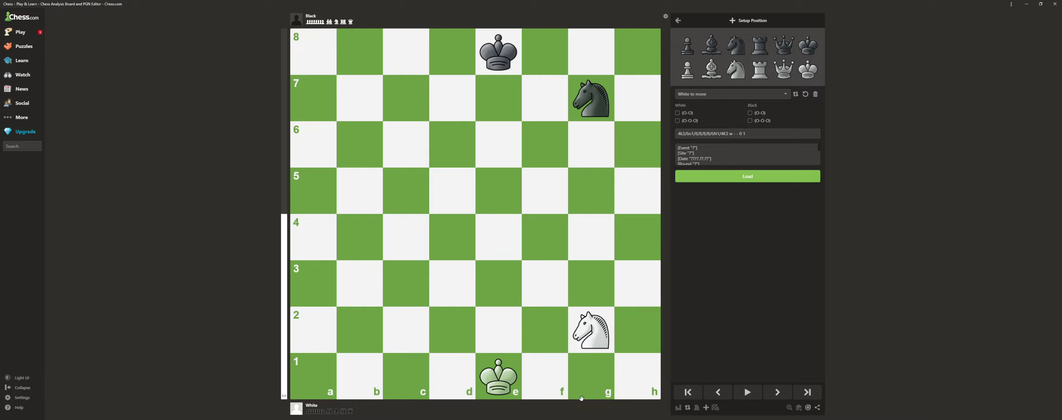
# - Hop the white knight around the board via g6, c3, e2 and f4
pyautogui.moveTo(597, 339); pyautogui.dragTo(593, 154)
pyautogui.moveTo(547, 197); pyautogui.dragTo(411, 261)
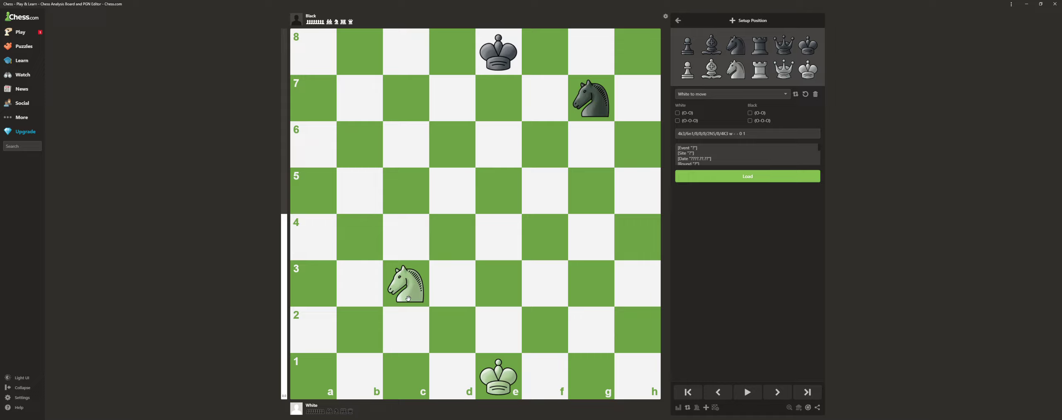
pyautogui.moveTo(406, 297); pyautogui.dragTo(498, 330)
pyautogui.moveTo(498, 330); pyautogui.dragTo(545, 239)
pyautogui.moveTo(545, 239)
pyautogui.mouseDown()
pyautogui.moveTo(463, 234)
pyautogui.moveTo(452, 191)
pyautogui.moveTo(413, 305)
pyautogui.moveTo(409, 290)
pyautogui.moveTo(540, 351)
pyautogui.moveTo(496, 278)
pyautogui.moveTo(498, 238)
pyautogui.moveTo(396, 218)
pyautogui.moveTo(287, 76)
pyautogui.moveTo(305, 53)
pyautogui.moveTo(327, 62)
pyautogui.moveTo(522, 233)
pyautogui.moveTo(544, 237)
pyautogui.mouseUp()
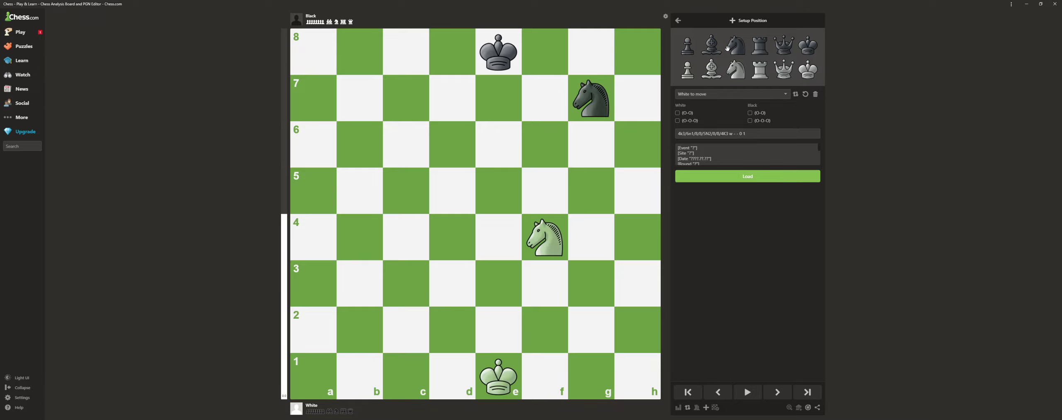
# - Add a black bishop on f7, draw its move arrows and a knight arrow, then move it to f4
pyautogui.moveTo(713, 46); pyautogui.dragTo(555, 109)
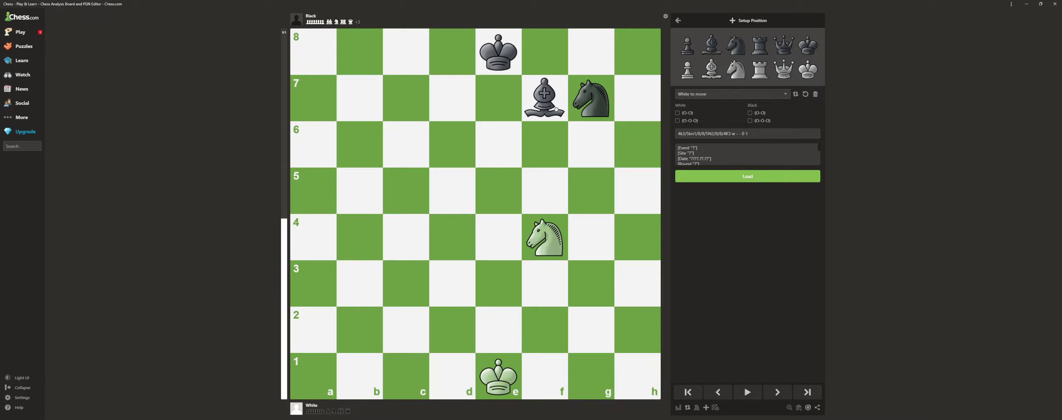
pyautogui.rightClick(556, 108)
pyautogui.rightClick(558, 106)
pyautogui.rightClick(327, 326)
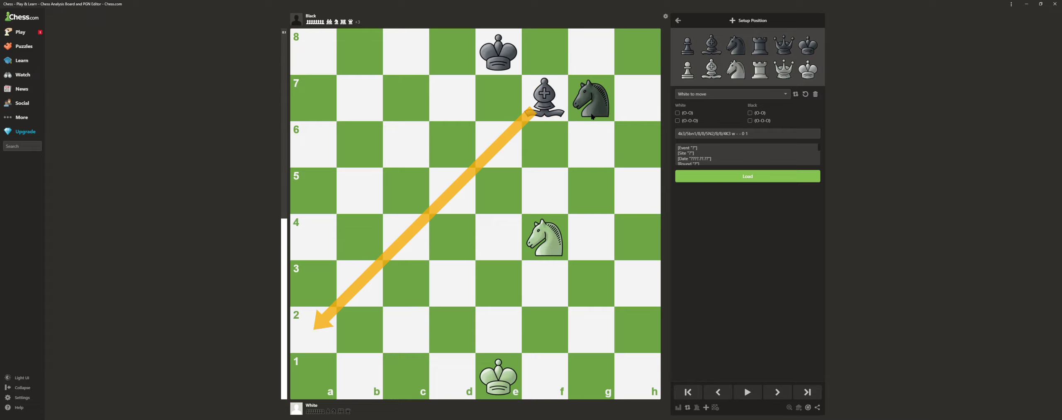
pyautogui.rightClick(578, 58)
pyautogui.rightClick(635, 189)
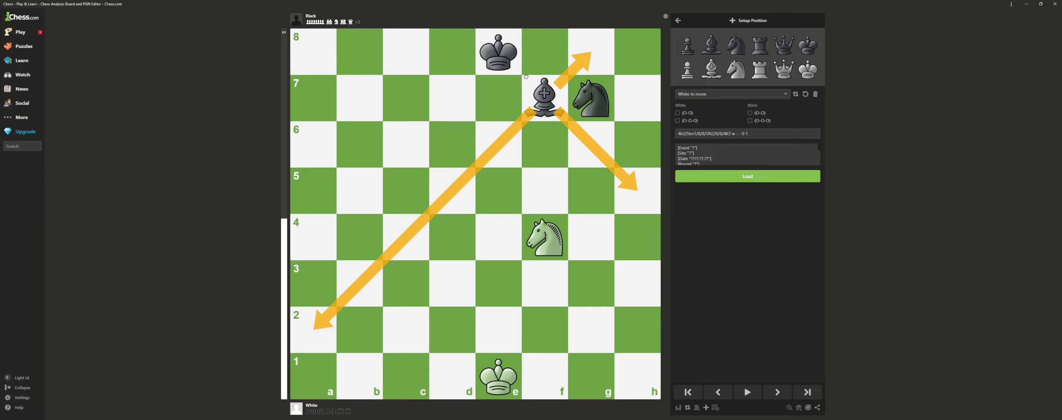
pyautogui.rightClick(504, 54)
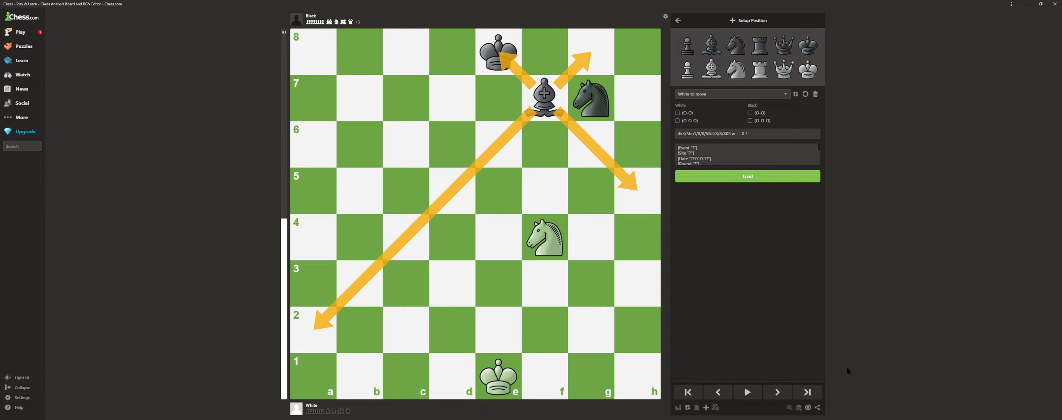
pyautogui.rightClick(539, 183)
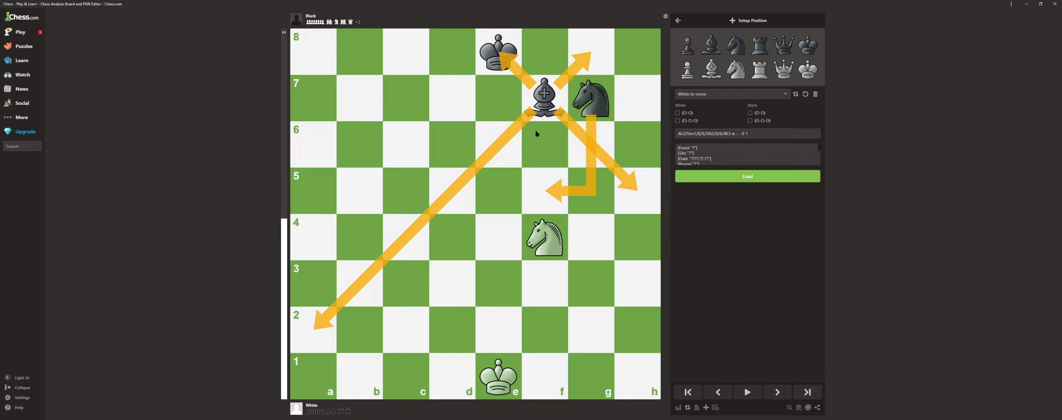
pyautogui.moveTo(544, 100); pyautogui.dragTo(551, 237)
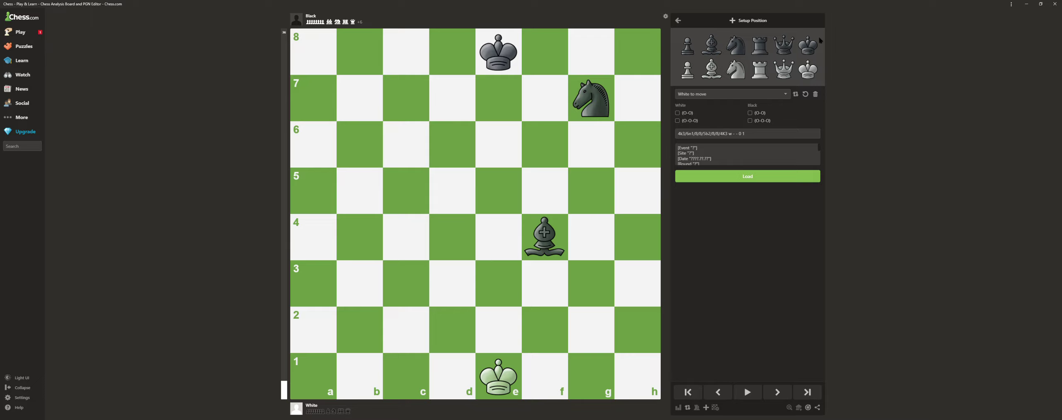
# - Move black rooks and the white king around until the king captures the rook on f6
pyautogui.moveTo(769, 51); pyautogui.dragTo(500, 239)
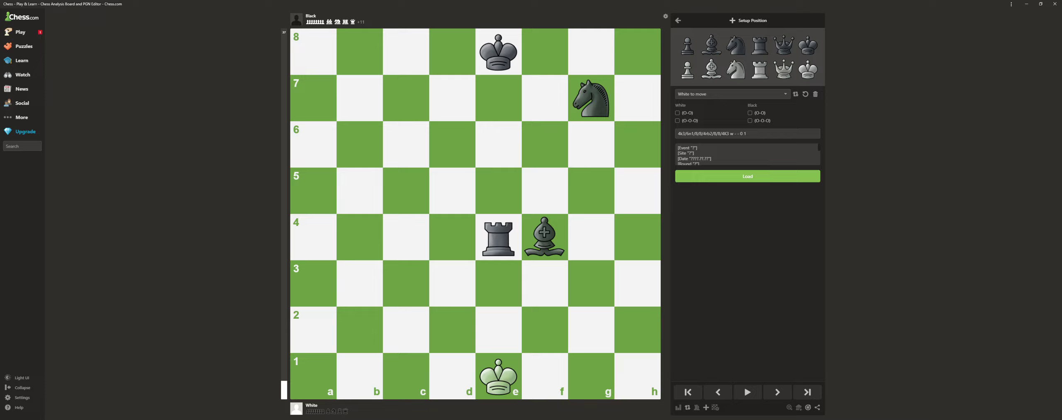
pyautogui.moveTo(498, 375); pyautogui.dragTo(507, 241)
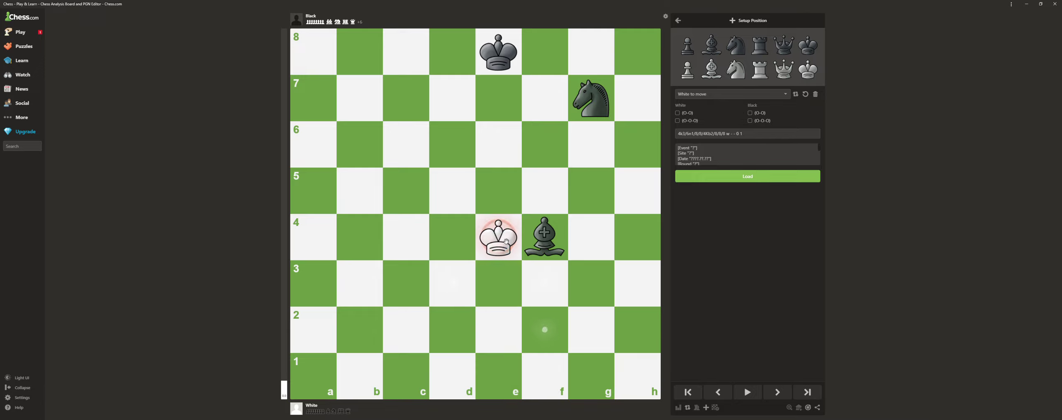
pyautogui.moveTo(764, 53); pyautogui.dragTo(497, 143)
pyautogui.moveTo(537, 222); pyautogui.dragTo(498, 237)
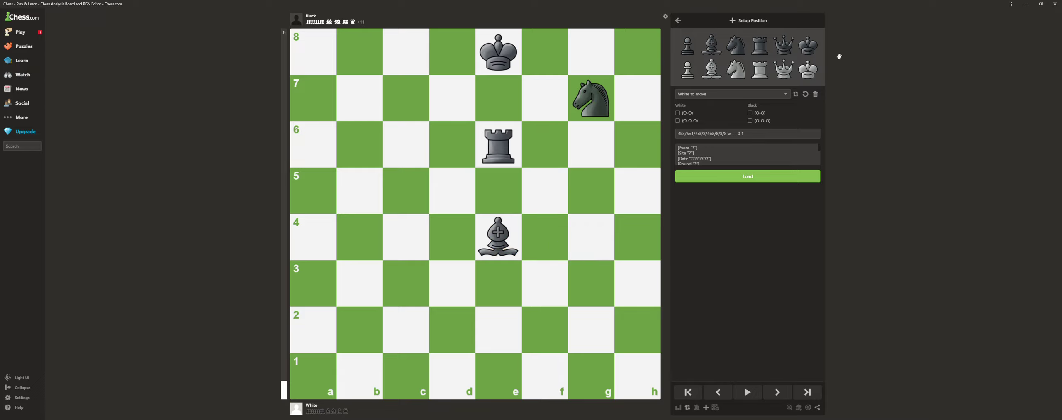
pyautogui.moveTo(813, 80); pyautogui.dragTo(609, 91)
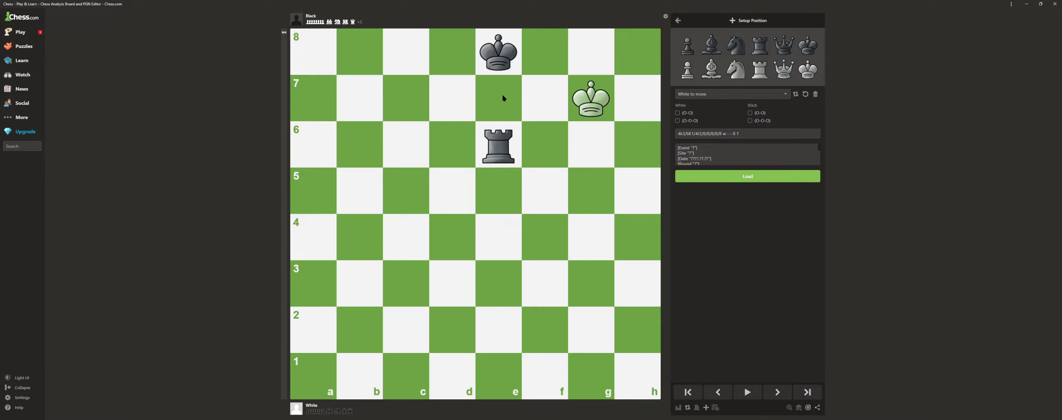
pyautogui.moveTo(499, 143); pyautogui.dragTo(546, 154)
pyautogui.moveTo(585, 108); pyautogui.dragTo(544, 147)
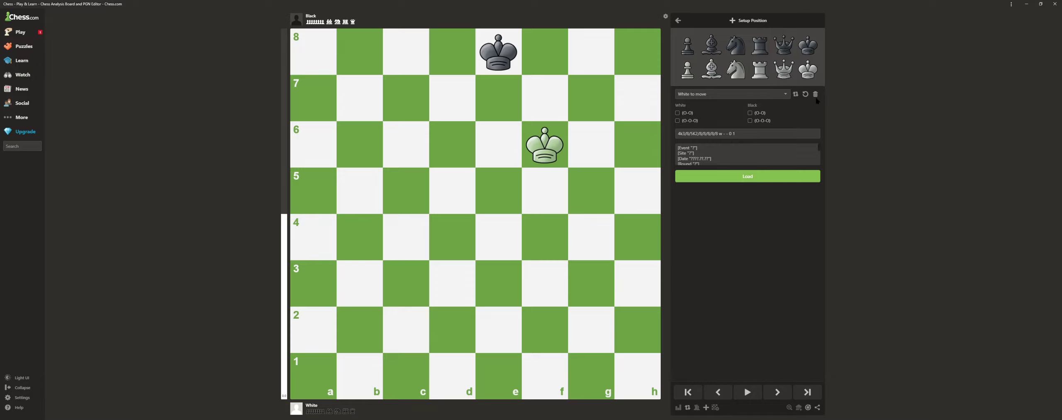
# - Fill every square of ranks 1 and 2 with white queens
pyautogui.moveTo(787, 77)
pyautogui.mouseDown()
pyautogui.moveTo(531, 280)
pyautogui.moveTo(349, 358)
pyautogui.moveTo(703, 85)
pyautogui.moveTo(764, 58)
pyautogui.moveTo(784, 71)
pyautogui.mouseUp()
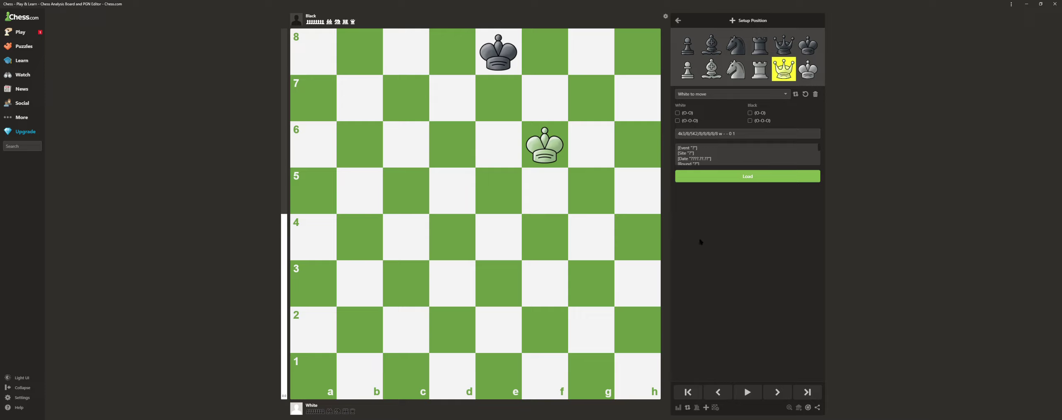
pyautogui.click(629, 381)
pyautogui.click(590, 378)
pyautogui.click(544, 377)
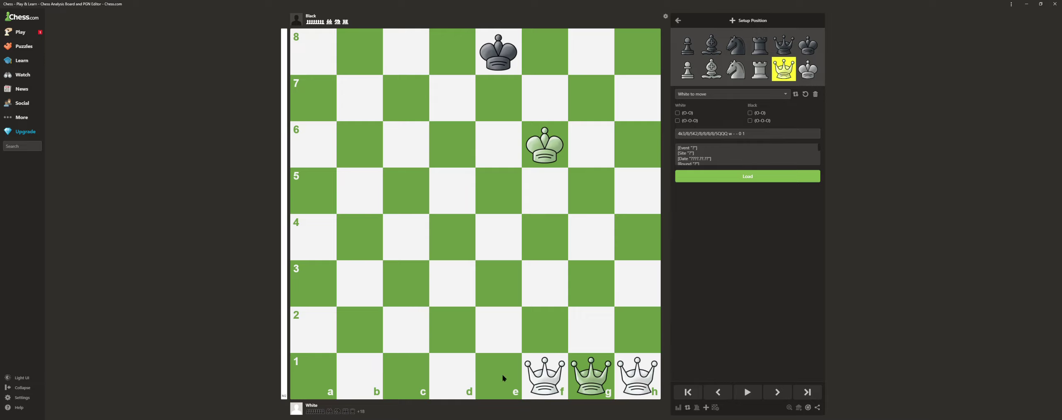
pyautogui.click(498, 378)
pyautogui.click(448, 384)
pyautogui.click(359, 377)
pyautogui.click(406, 378)
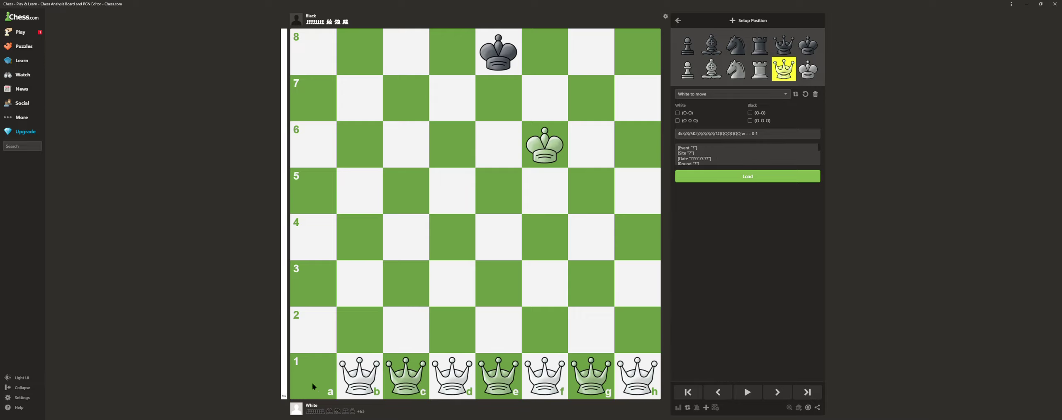
pyautogui.click(312, 383)
pyautogui.click(312, 330)
pyautogui.click(360, 330)
pyautogui.click(405, 330)
pyautogui.click(489, 322)
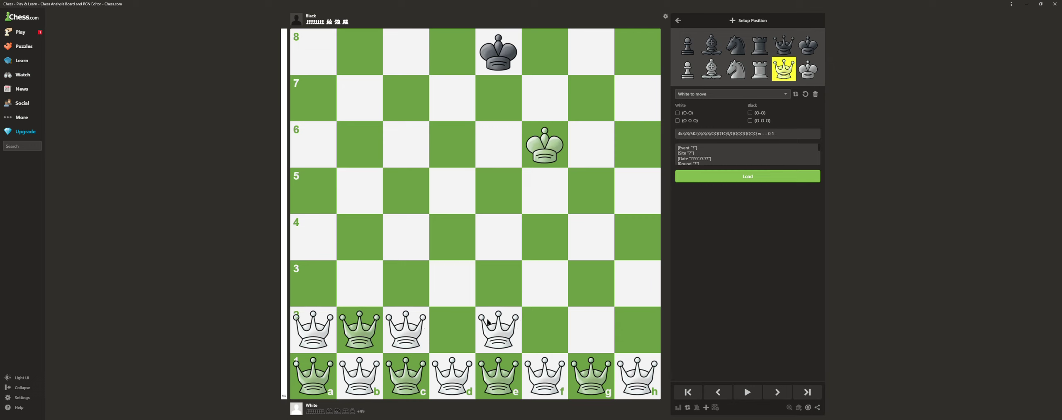
pyautogui.click(467, 326)
pyautogui.click(544, 330)
pyautogui.click(590, 330)
pyautogui.click(637, 330)
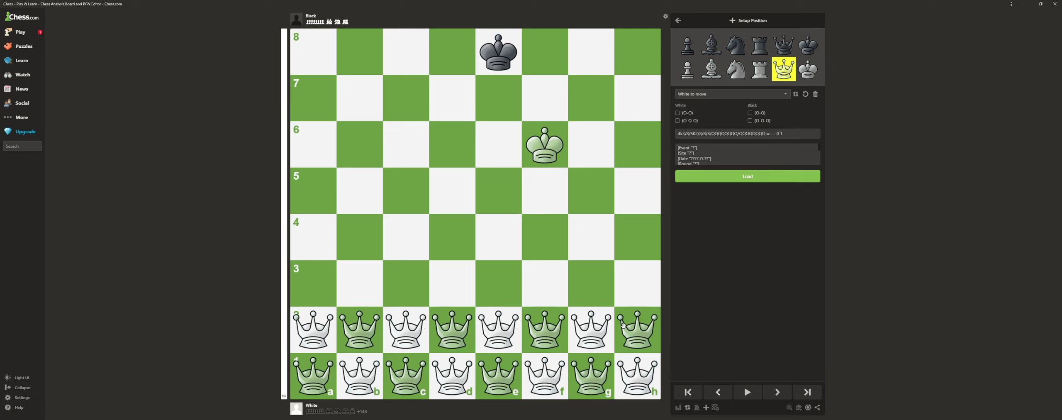
# - Fill ranks 3 and 4 with white queens, then clear the board and put a black king on e4
pyautogui.click(637, 283)
pyautogui.click(540, 290)
pyautogui.click(585, 287)
pyautogui.click(473, 274)
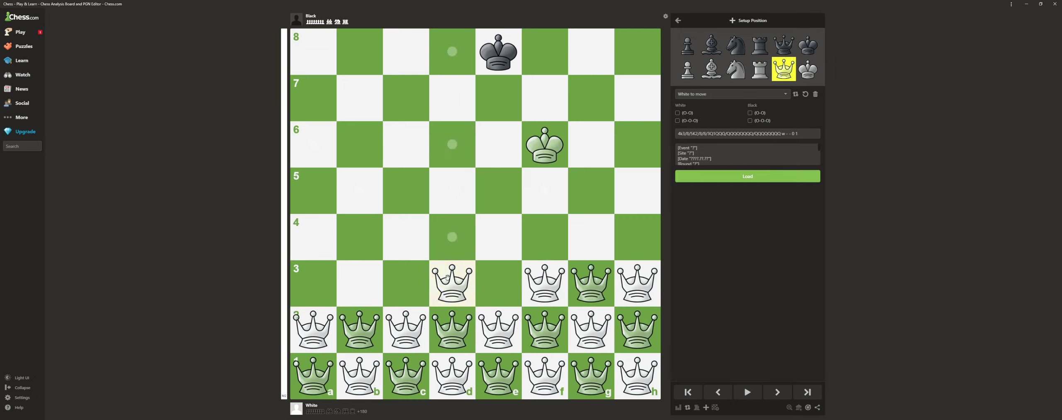
pyautogui.click(484, 284)
pyautogui.click(404, 283)
pyautogui.click(374, 282)
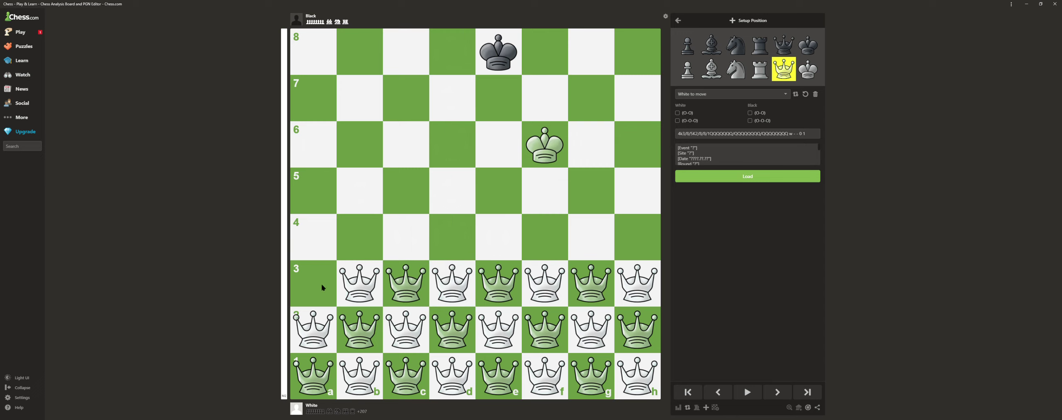
pyautogui.click(323, 285)
pyautogui.click(330, 244)
pyautogui.click(374, 249)
pyautogui.click(415, 239)
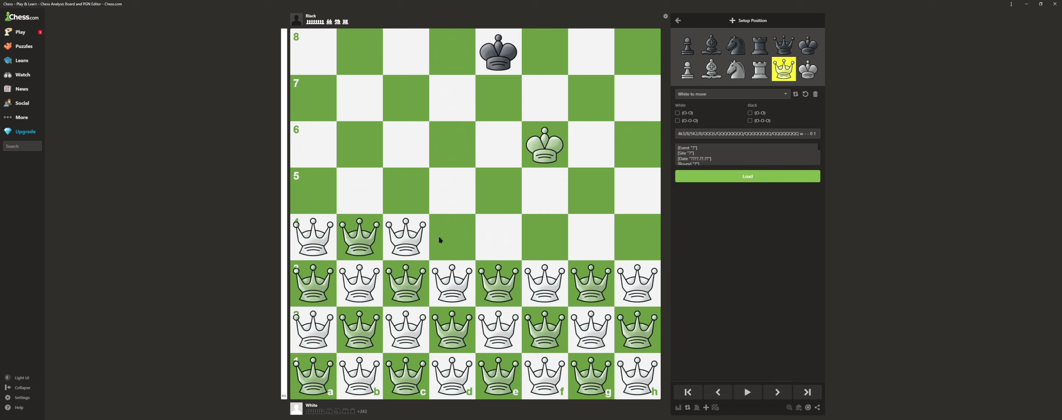
pyautogui.click(439, 237)
pyautogui.click(552, 245)
pyautogui.click(500, 239)
pyautogui.click(589, 238)
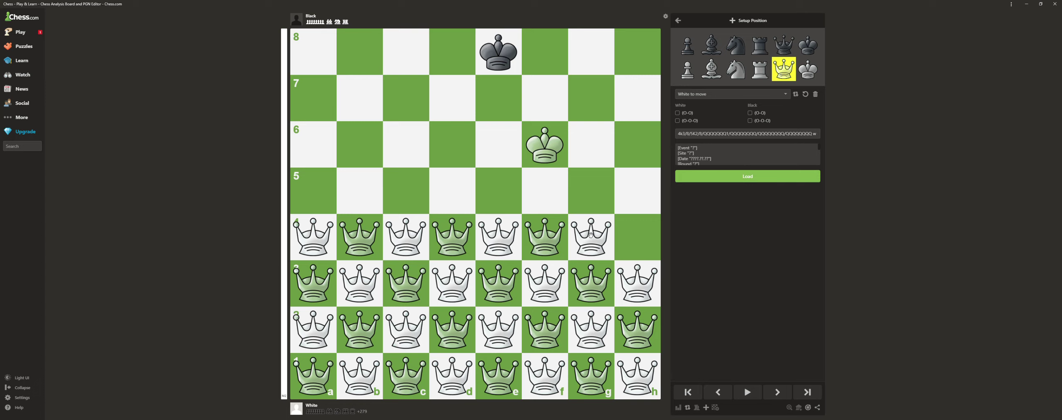
pyautogui.click(626, 238)
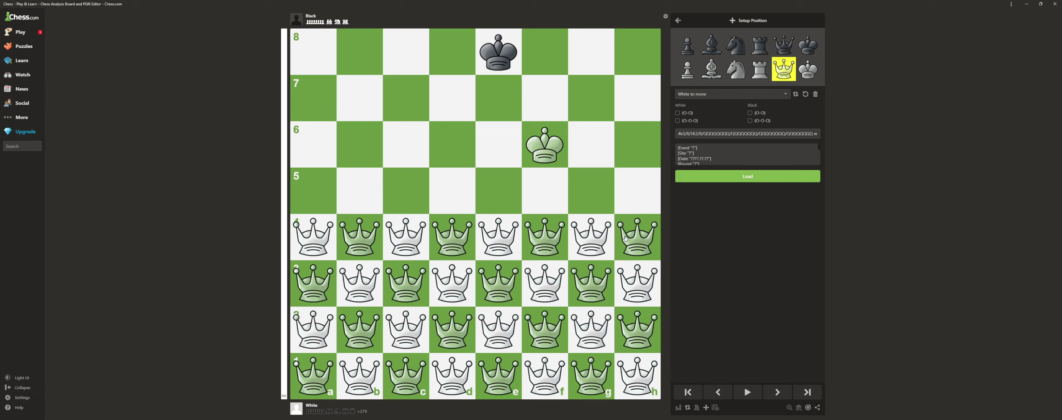
pyautogui.click(816, 94)
pyautogui.moveTo(808, 45); pyautogui.dragTo(513, 237)
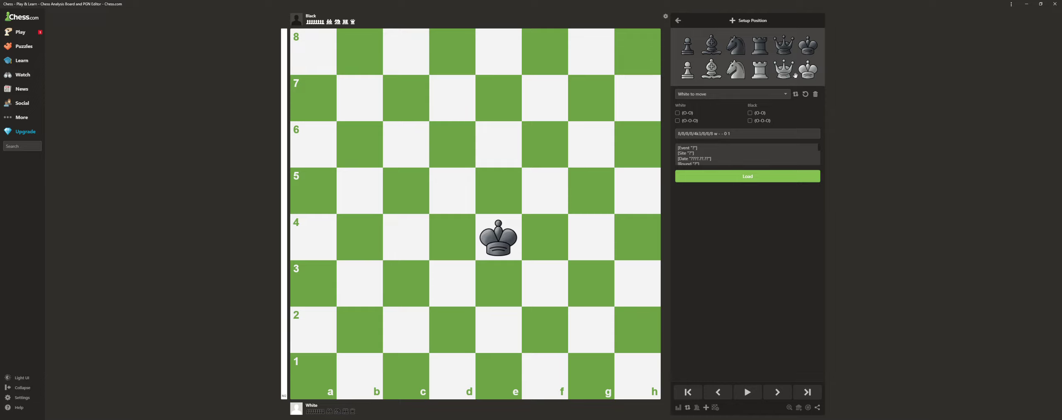
# - Add a white king on g4, clear both kings, and restore the starting position
pyautogui.moveTo(808, 71); pyautogui.dragTo(593, 235)
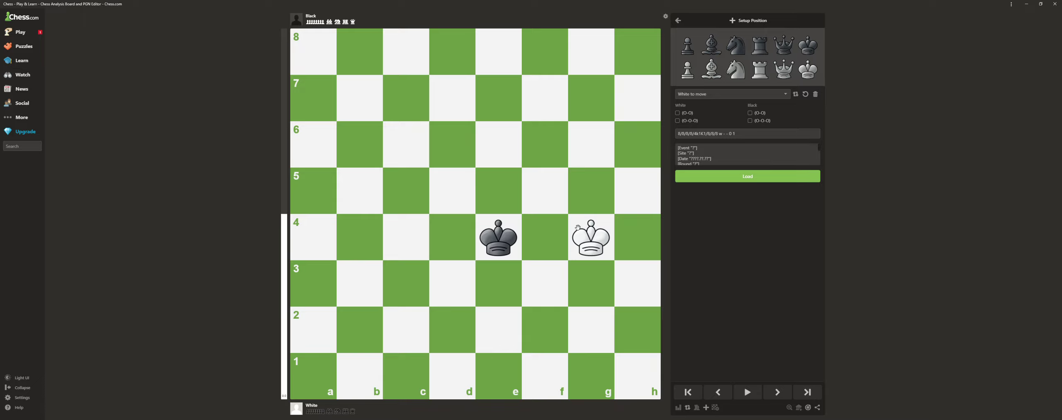
pyautogui.click(816, 94)
pyautogui.click(805, 94)
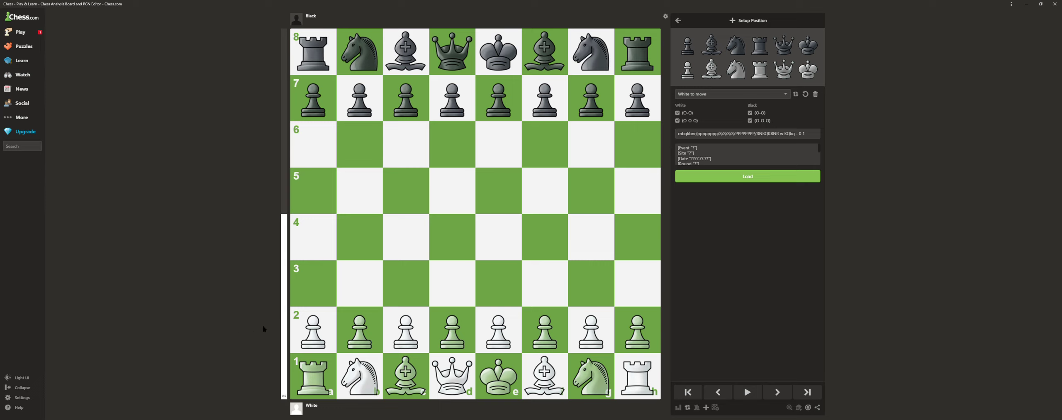
# - Mark all eight white pawn squares, a2 through h2, red
pyautogui.rightClick(306, 341)
pyautogui.rightClick(359, 332)
pyautogui.rightClick(406, 332)
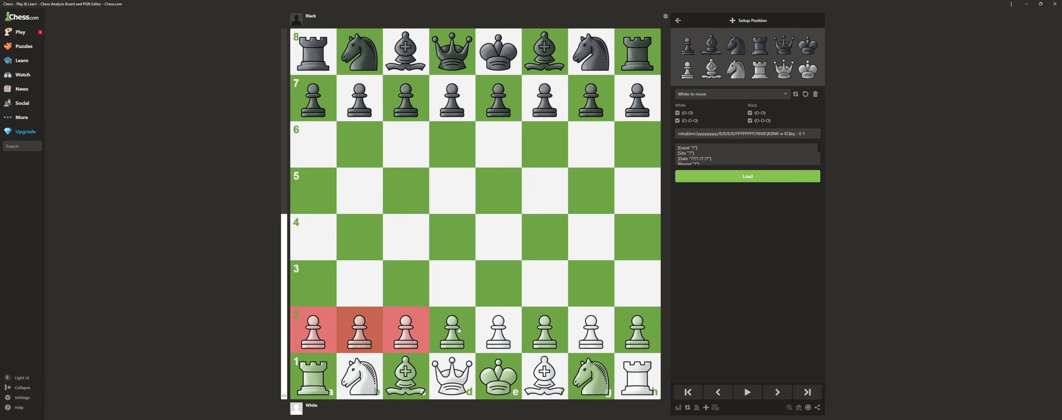
pyautogui.rightClick(452, 332)
pyautogui.rightClick(496, 332)
pyautogui.rightClick(545, 332)
pyautogui.rightClick(591, 332)
pyautogui.rightClick(644, 335)
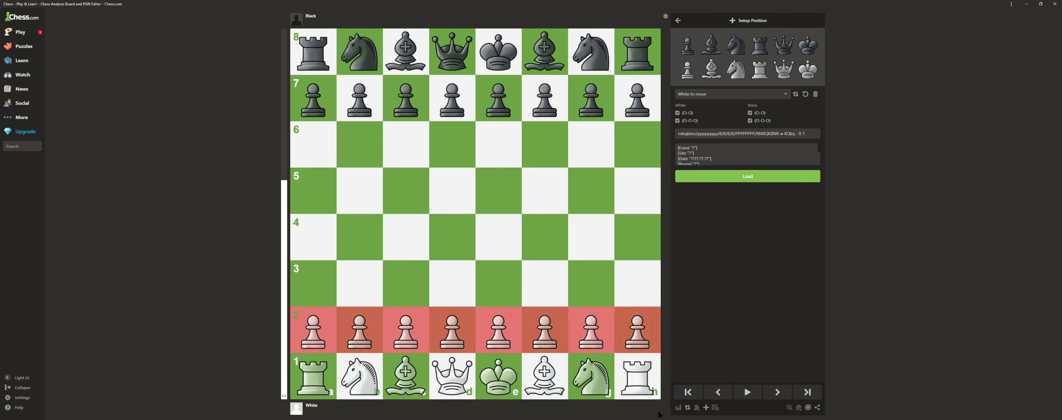
# - Mark the white rooks, knights, bishops and the d1 queen square red
pyautogui.rightClick(650, 388)
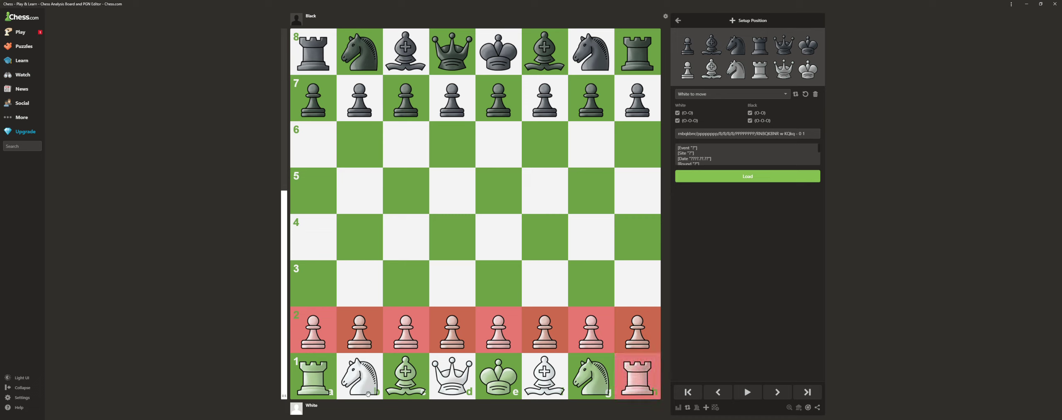
pyautogui.rightClick(320, 393)
pyautogui.rightClick(353, 390)
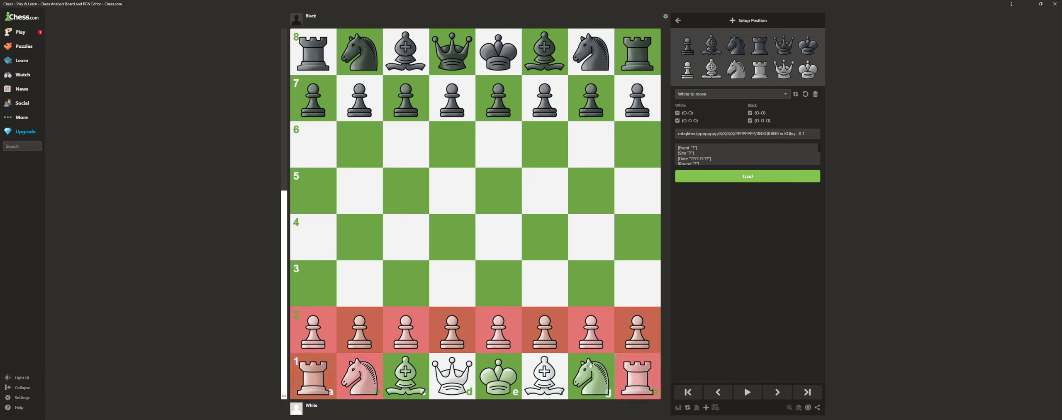
pyautogui.rightClick(591, 365)
pyautogui.rightClick(547, 381)
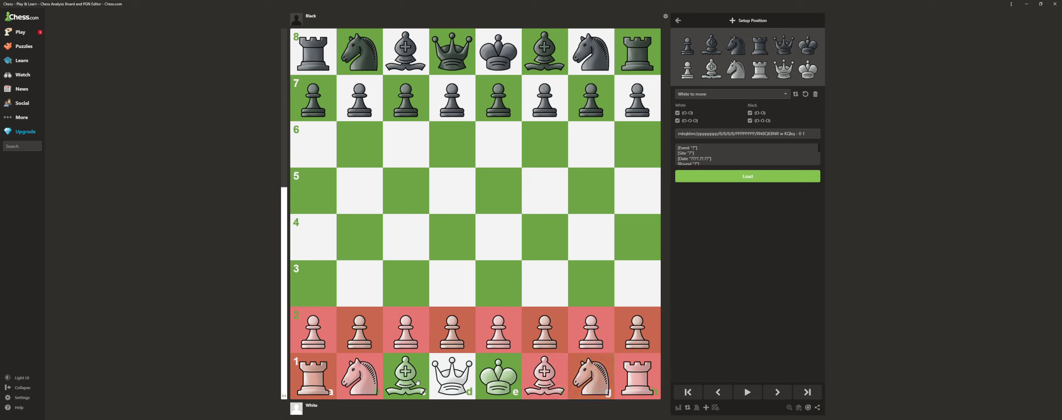
pyautogui.rightClick(417, 382)
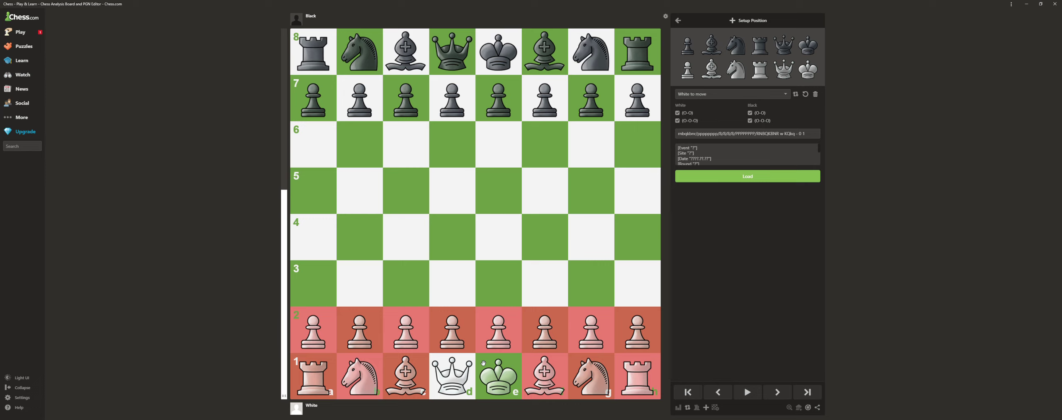
pyautogui.rightClick(446, 385)
pyautogui.rightClick(471, 368)
pyautogui.rightClick(472, 368)
pyautogui.rightClick(473, 367)
pyautogui.rightClick(477, 364)
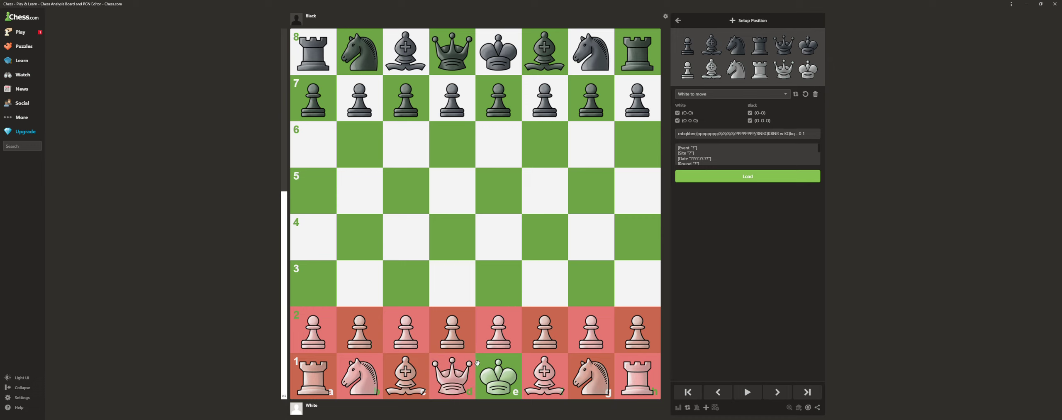
pyautogui.rightClick(475, 364)
pyautogui.rightClick(455, 378)
# - Mark all eight black pawn squares, h7 through a7, red
pyautogui.rightClick(616, 90)
pyautogui.rightClick(617, 89)
pyautogui.rightClick(616, 89)
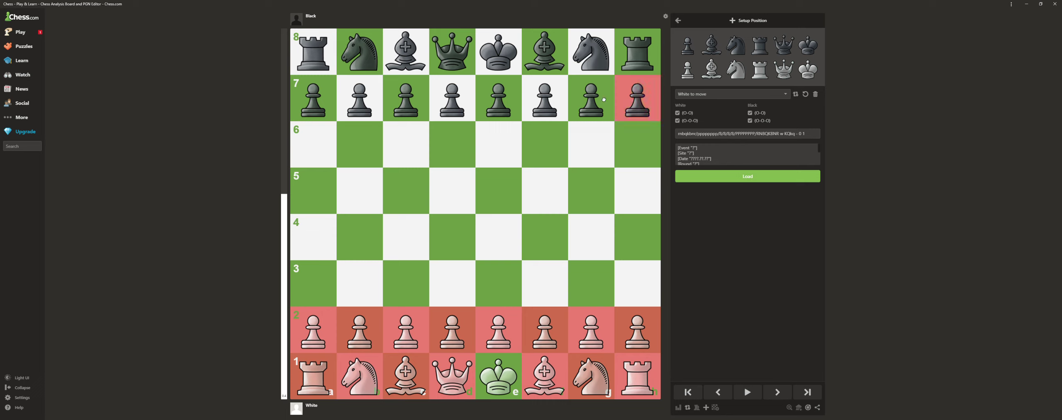
pyautogui.rightClick(591, 98)
pyautogui.rightClick(548, 111)
pyautogui.rightClick(498, 104)
pyautogui.rightClick(431, 95)
pyautogui.rightClick(405, 98)
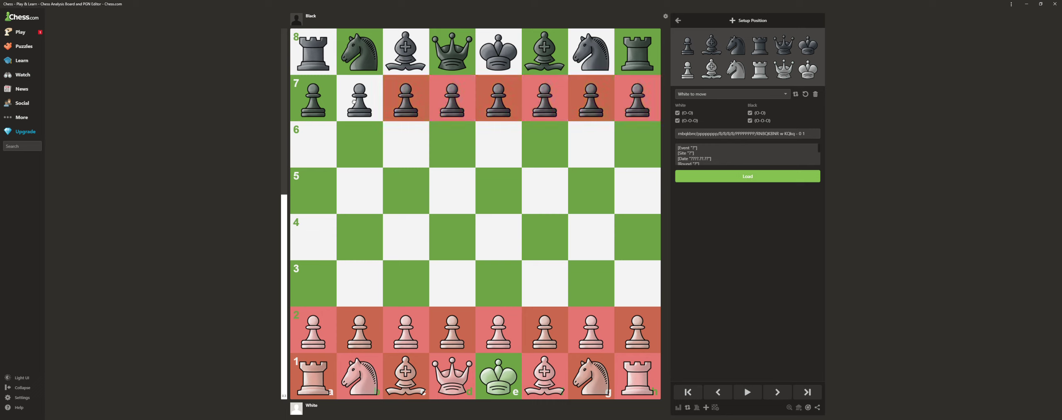
pyautogui.rightClick(359, 100)
pyautogui.rightClick(328, 90)
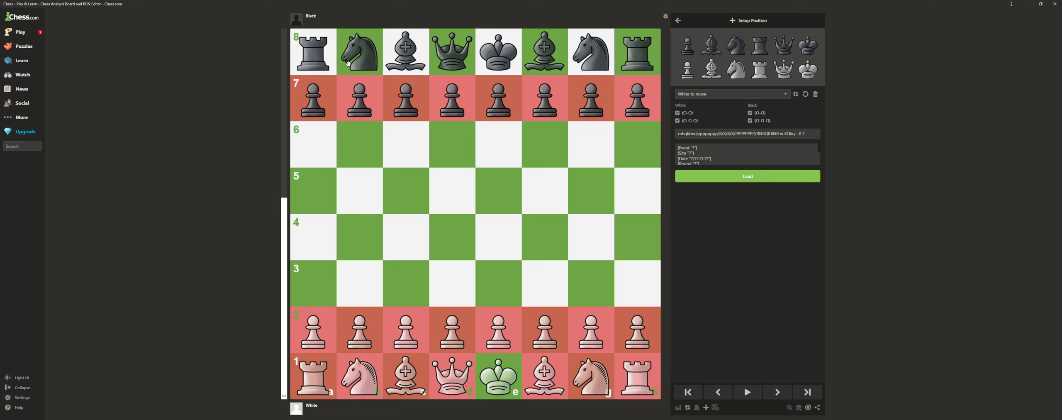
# - Mark the black back-rank squares a8 to g8 and centre squares e5 and d5 red
pyautogui.rightClick(316, 54)
pyautogui.rightClick(359, 54)
pyautogui.rightClick(431, 61)
pyautogui.rightClick(405, 51)
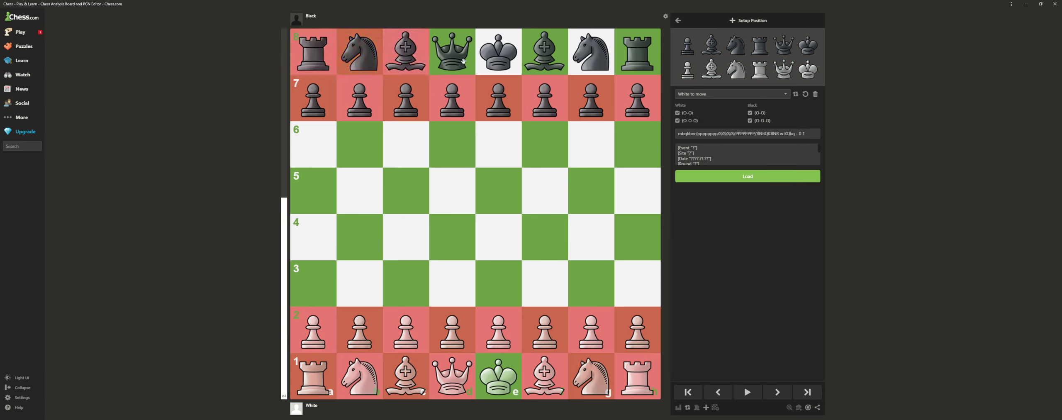
pyautogui.rightClick(452, 51)
pyautogui.rightClick(498, 52)
pyautogui.rightClick(545, 51)
pyautogui.rightClick(591, 52)
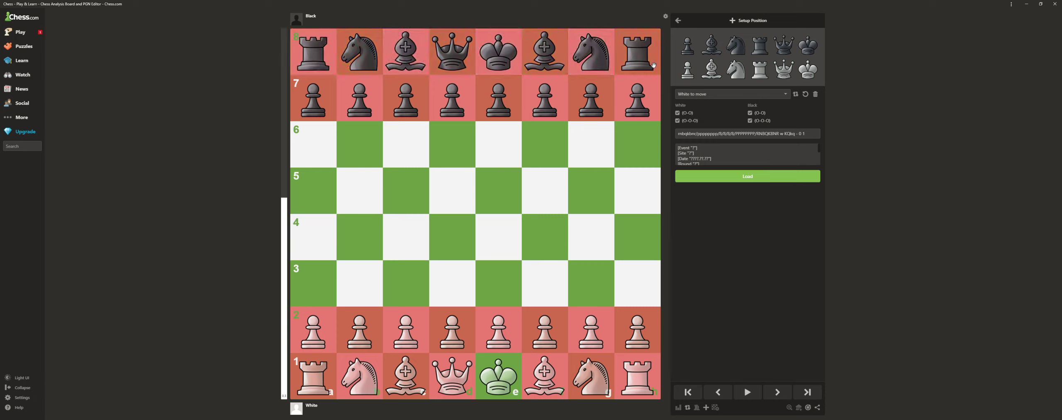
pyautogui.rightClick(511, 187)
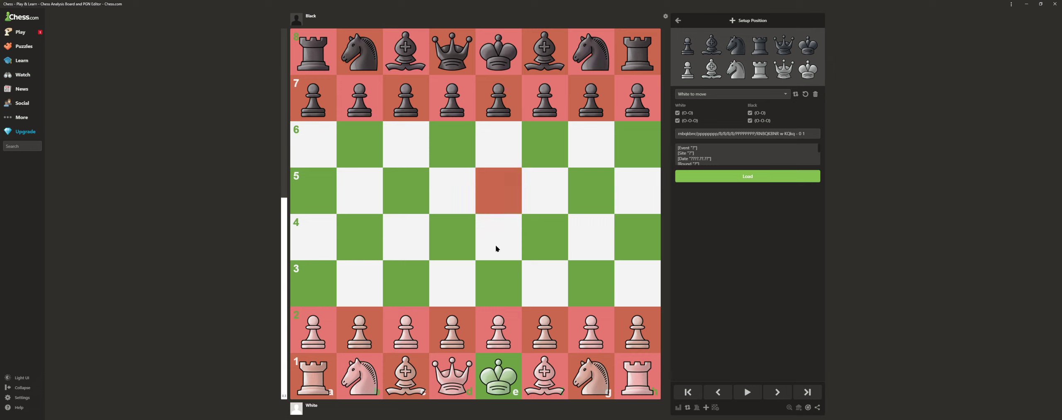
pyautogui.rightClick(458, 204)
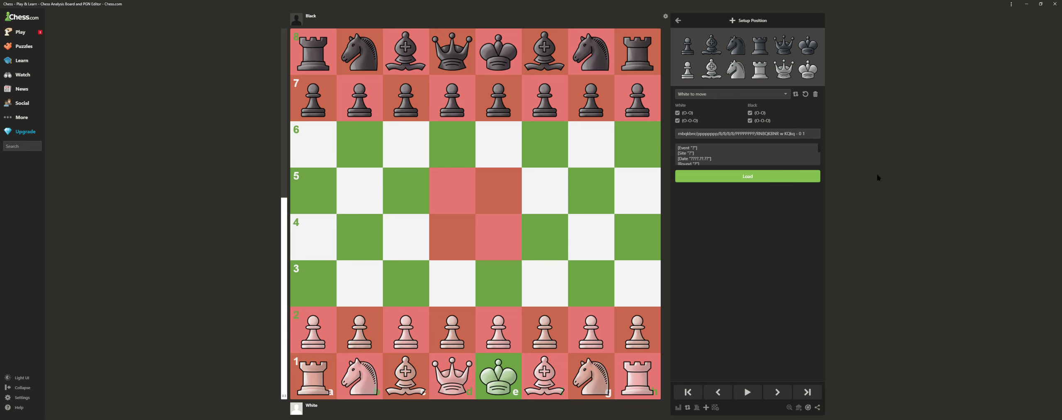
# - Place the black queen on d2 and capture it with the c1 bishop
pyautogui.moveTo(452, 52); pyautogui.dragTo(461, 332)
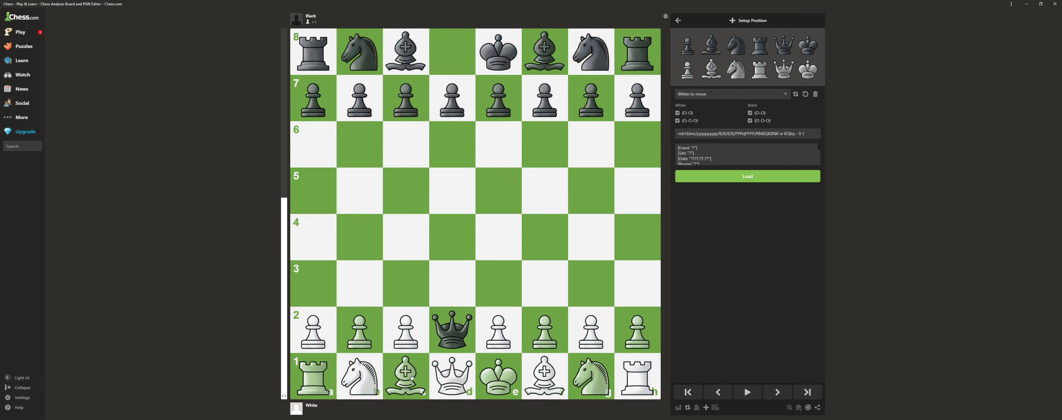
pyautogui.moveTo(392, 365); pyautogui.dragTo(452, 330)
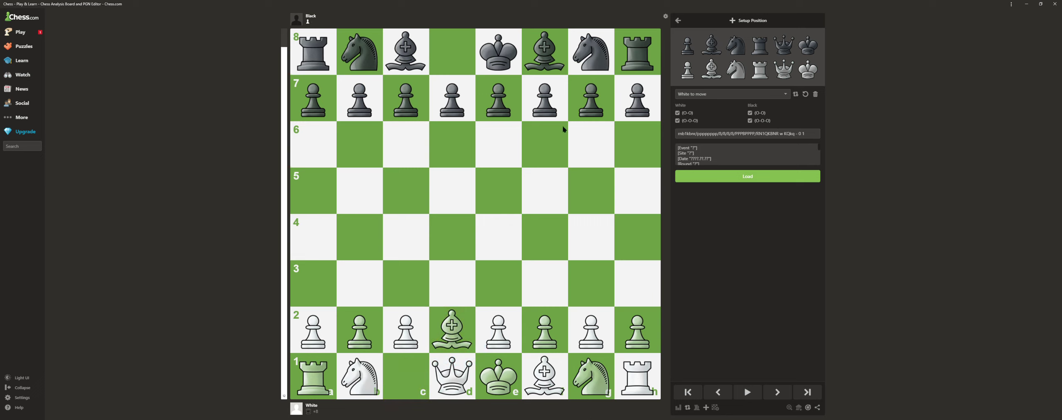